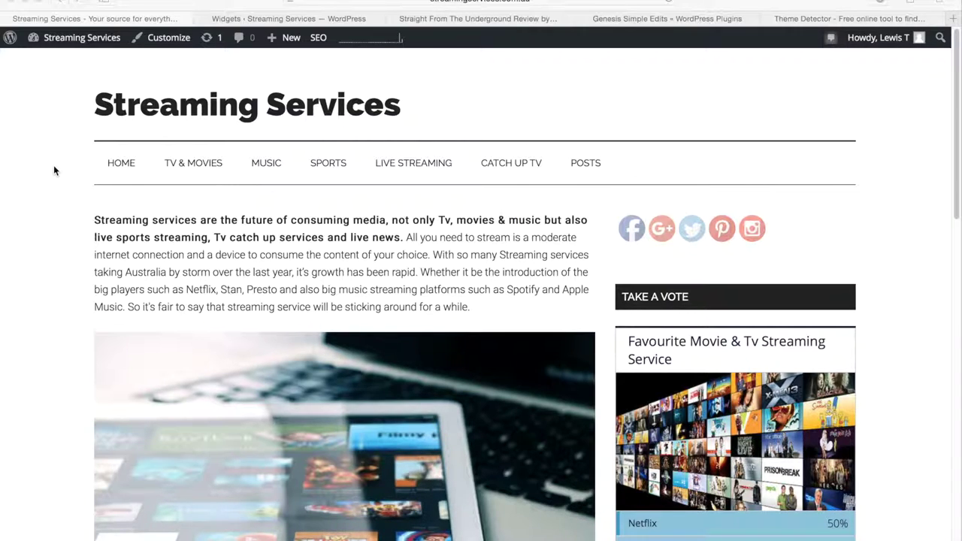
Step: Scroll through the site's front page
{"action": "scroll", "coordinate": [120, 194], "scroll_direction": "down", "scroll_amount": 1}
{"action": "scroll", "coordinate": [323, 260], "scroll_direction": "down", "scroll_amount": 10}
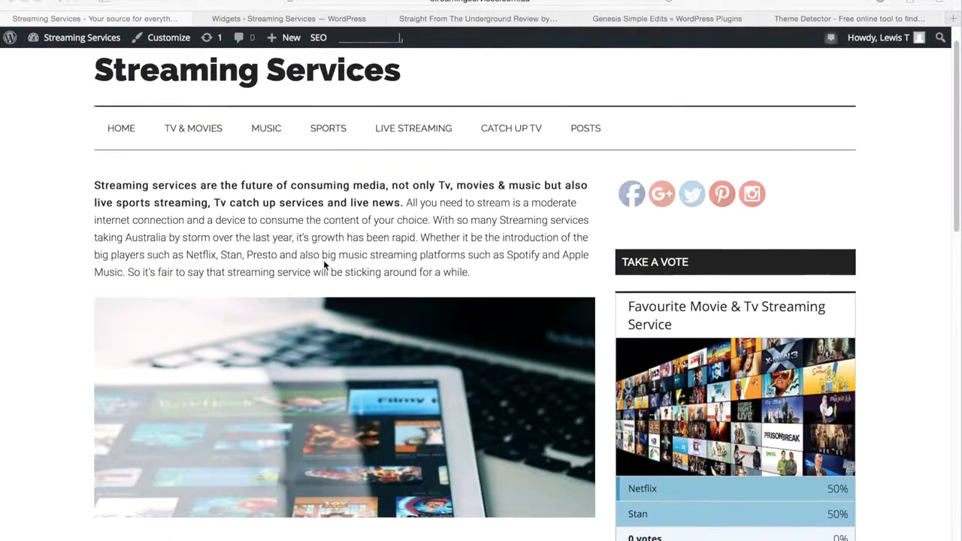
{"action": "scroll", "coordinate": [307, 348], "scroll_direction": "up", "scroll_amount": 15}
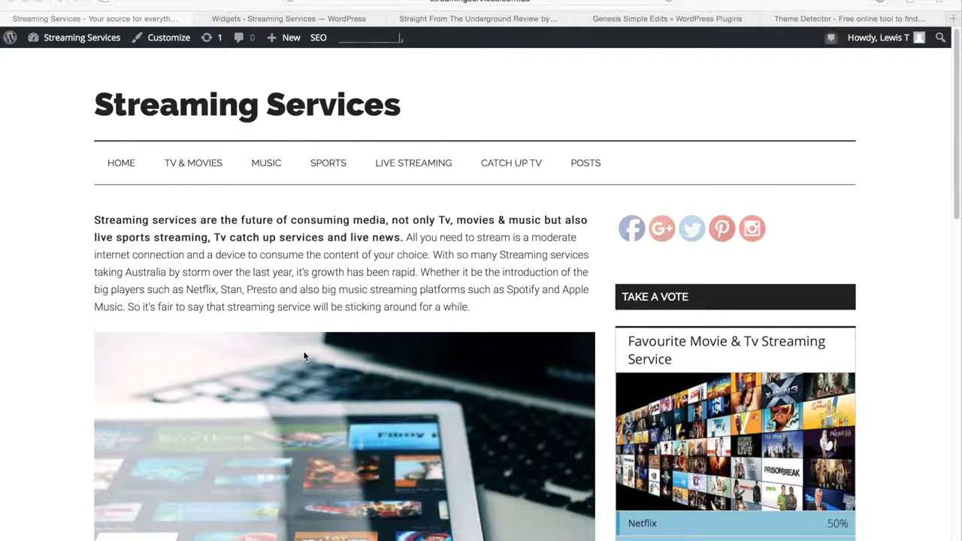
Step: Open and scroll through the Live Streaming article, then go to the Home page
{"action": "left_click", "coordinate": [410, 165]}
{"action": "left_click", "coordinate": [411, 164]}
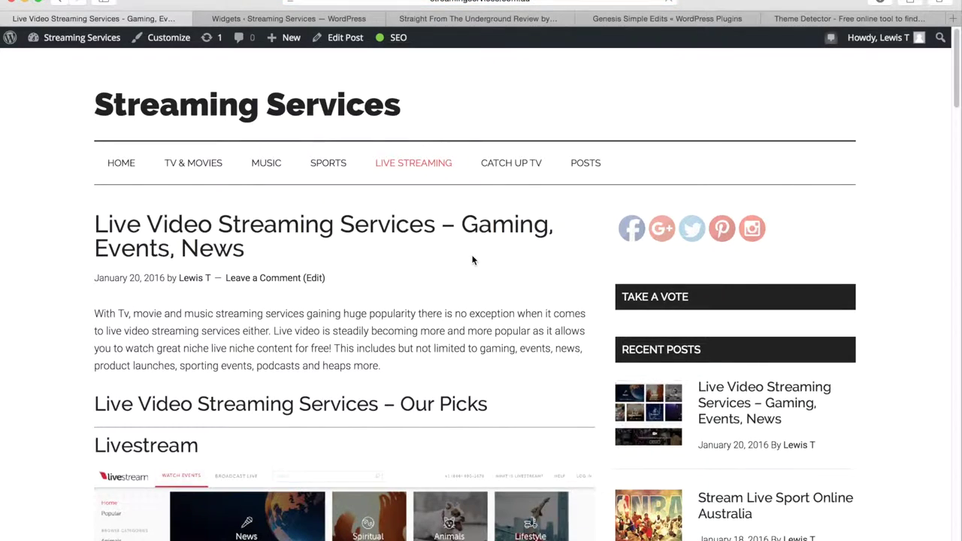
{"action": "scroll", "coordinate": [472, 260], "scroll_direction": "down", "scroll_amount": 10}
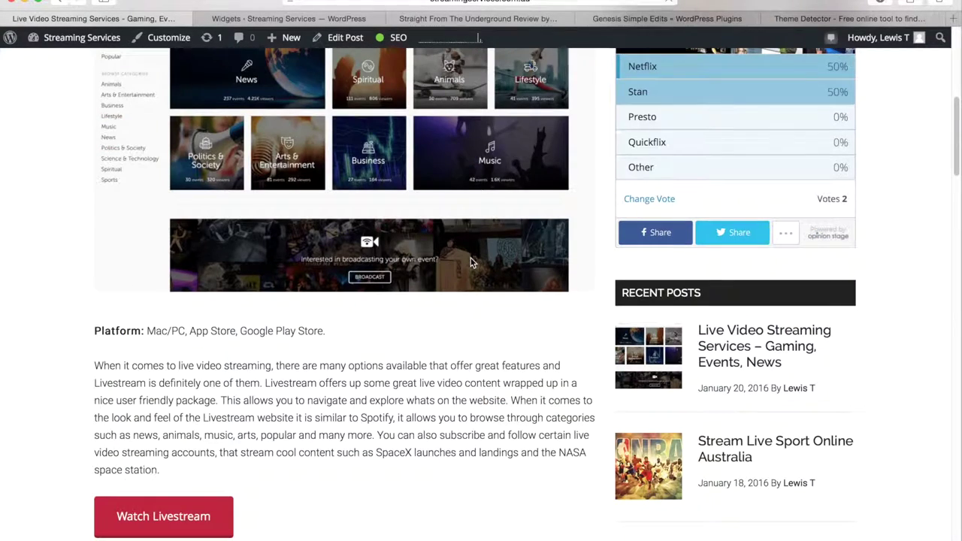
{"action": "scroll", "coordinate": [472, 260], "scroll_direction": "down", "scroll_amount": 6}
{"action": "scroll", "coordinate": [462, 288], "scroll_direction": "up", "scroll_amount": 12}
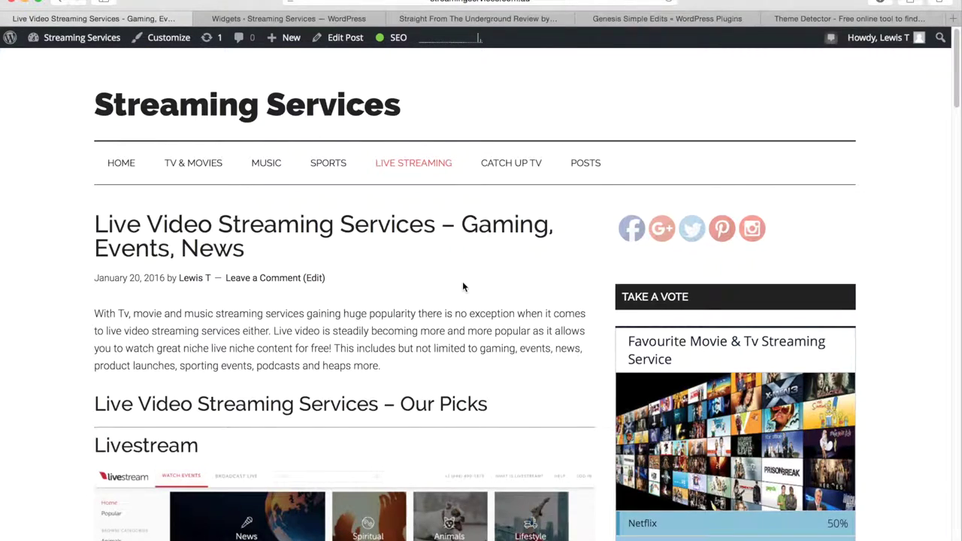
{"action": "left_click", "coordinate": [129, 164]}
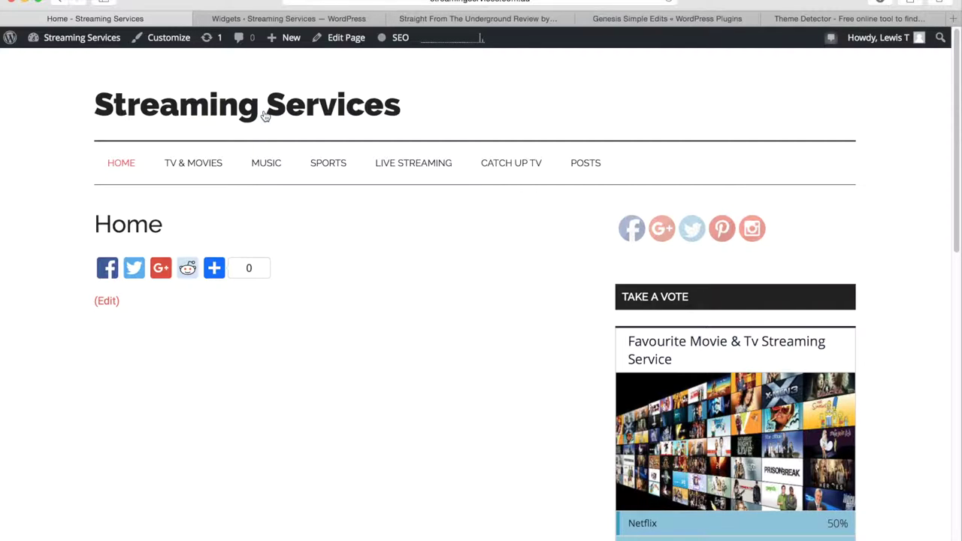
Step: Return from the empty Home page to the blog-post front page via the site title
{"action": "left_click", "coordinate": [240, 108]}
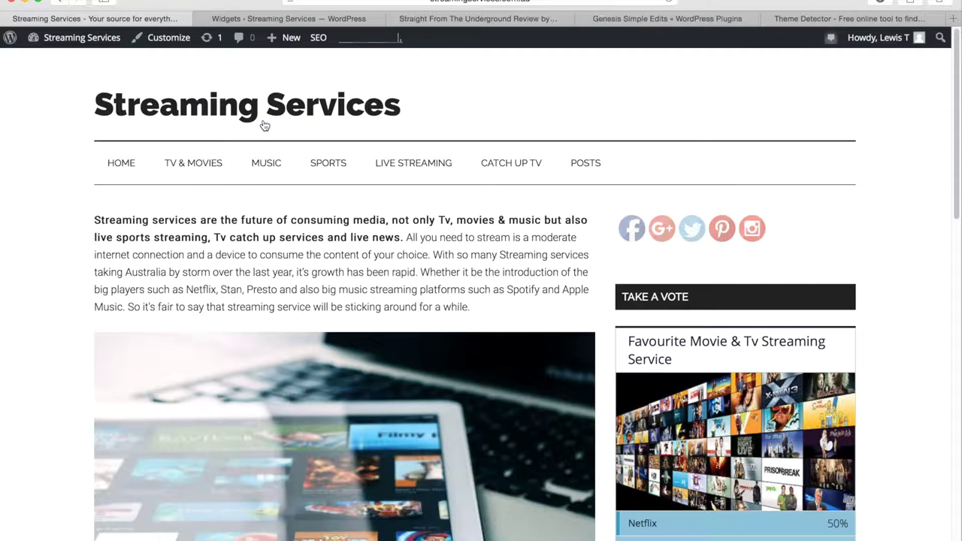
Step: Open the dashboard's Appearance > Menus editor and inspect the Primary menu's Home page item
{"action": "left_click", "coordinate": [13, 42]}
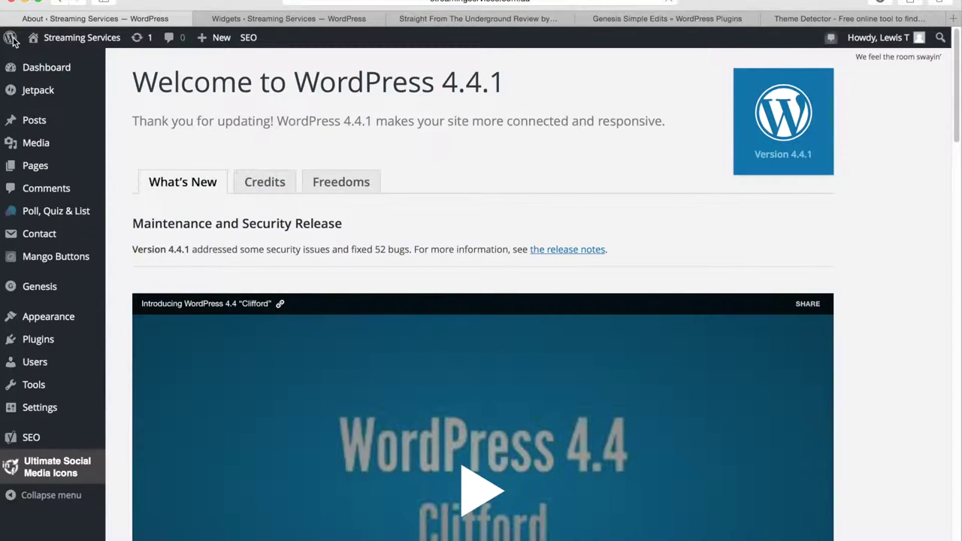
{"action": "mouse_move", "coordinate": [60, 319]}
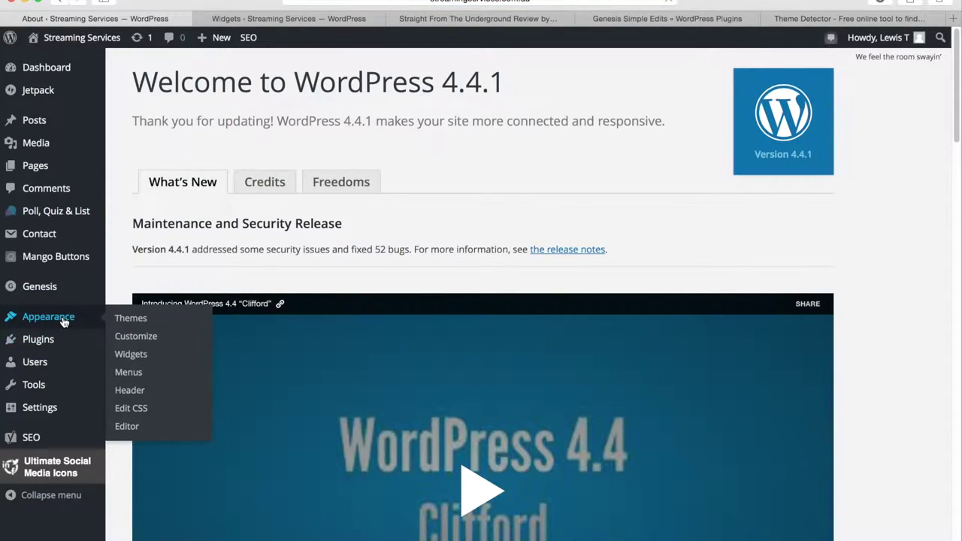
{"action": "left_click", "coordinate": [128, 372]}
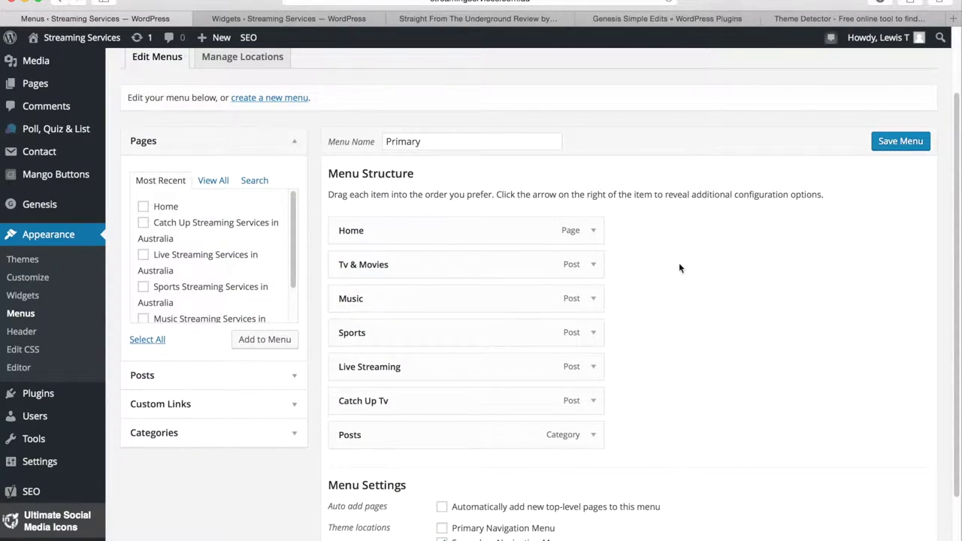
{"action": "left_click", "coordinate": [595, 233]}
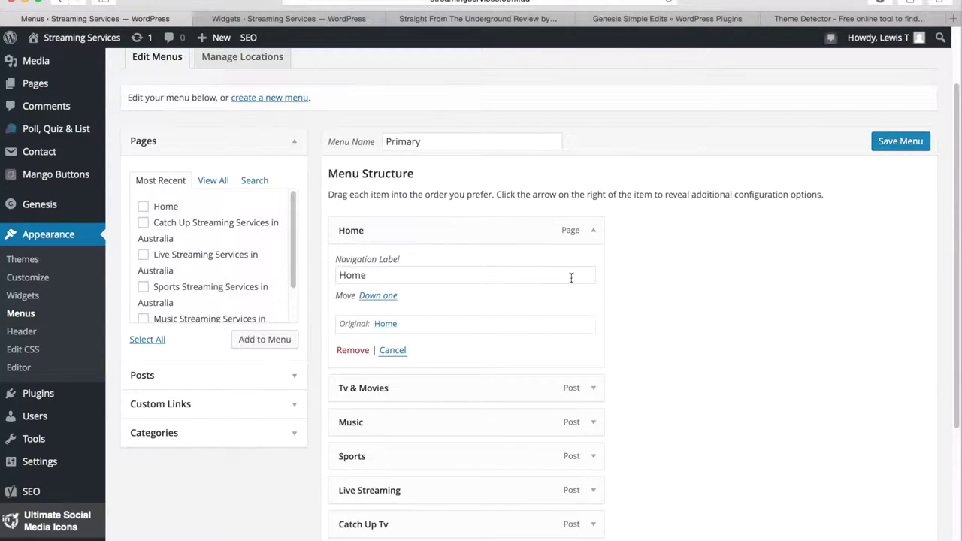
{"action": "left_click", "coordinate": [594, 233]}
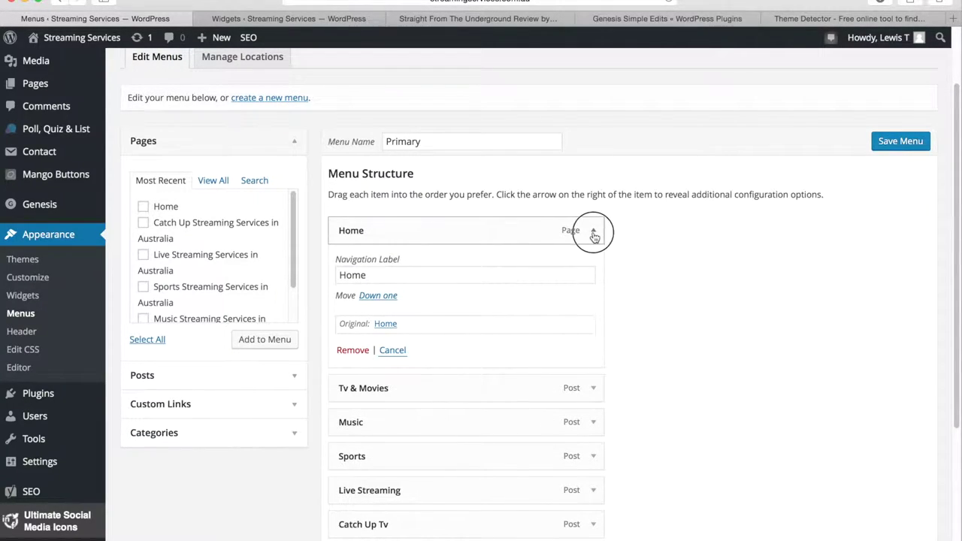
{"action": "left_click", "coordinate": [594, 232]}
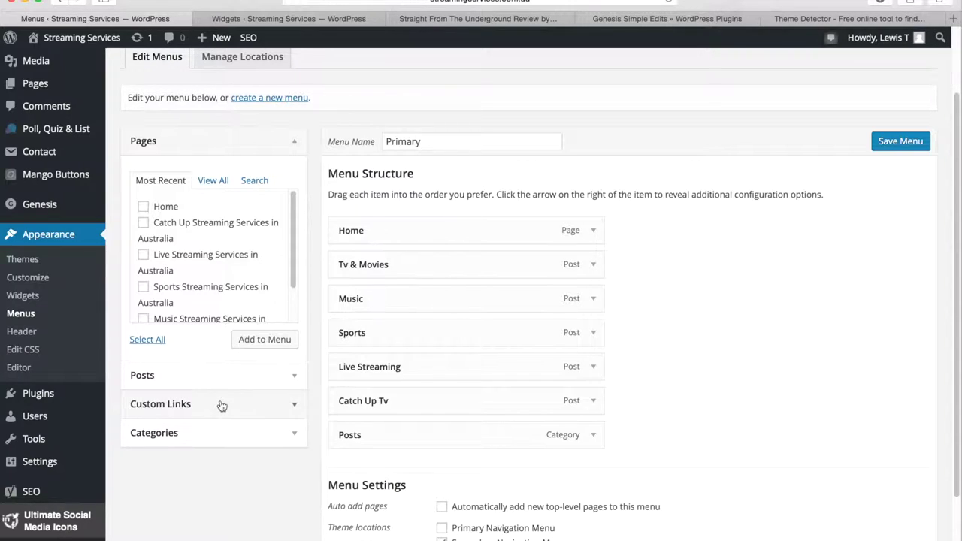
Step: Add a custom link labelled 'Home' with the site's root URL to the Primary menu
{"action": "left_click", "coordinate": [296, 408]}
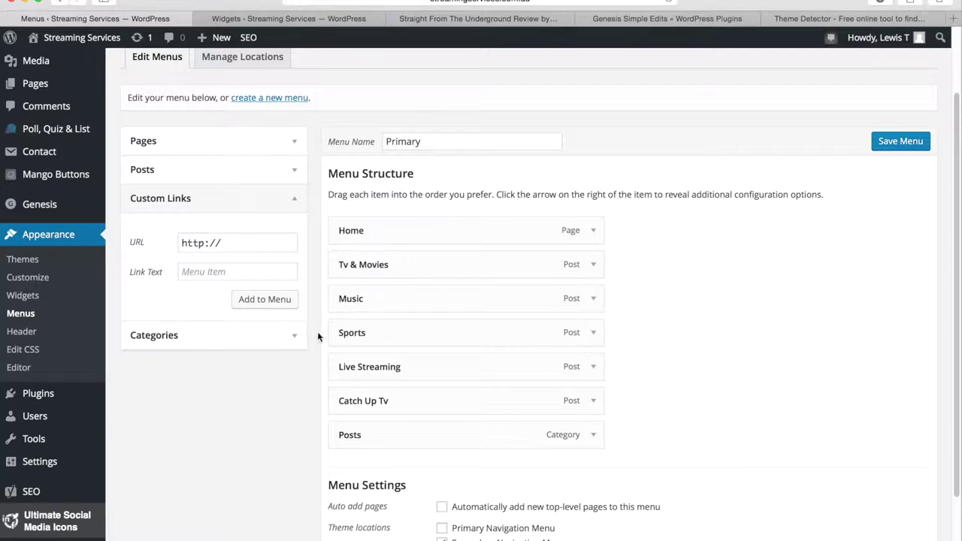
{"action": "left_click", "coordinate": [239, 242]}
{"action": "triple_click", "coordinate": [238, 243]}
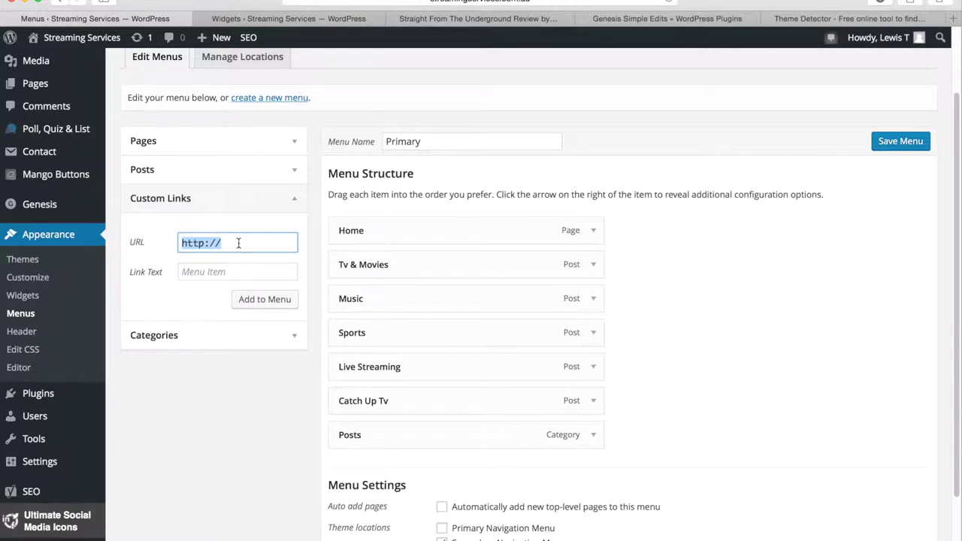
{"action": "key", "text": "BackSpace"}
{"action": "type", "text": "streamingservices.com.au"}
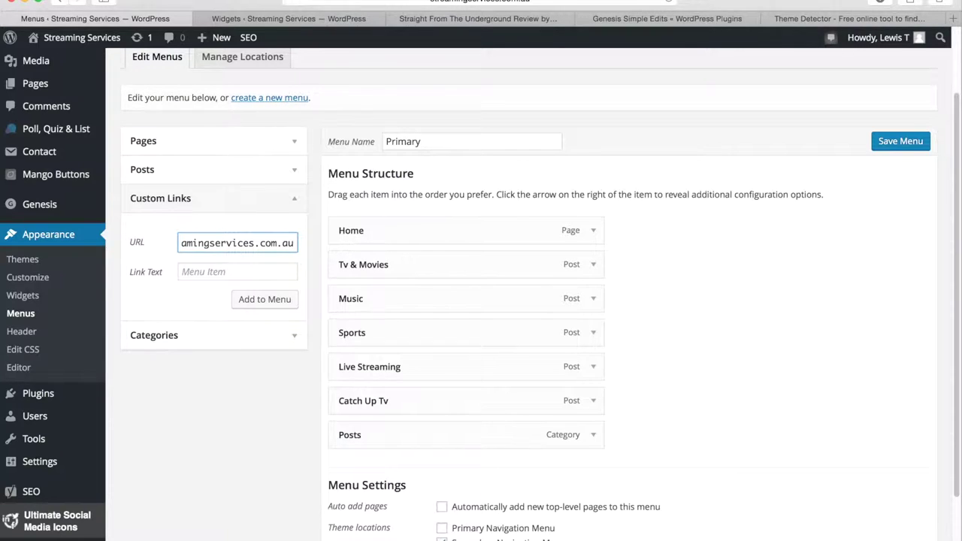
{"action": "left_click", "coordinate": [229, 271]}
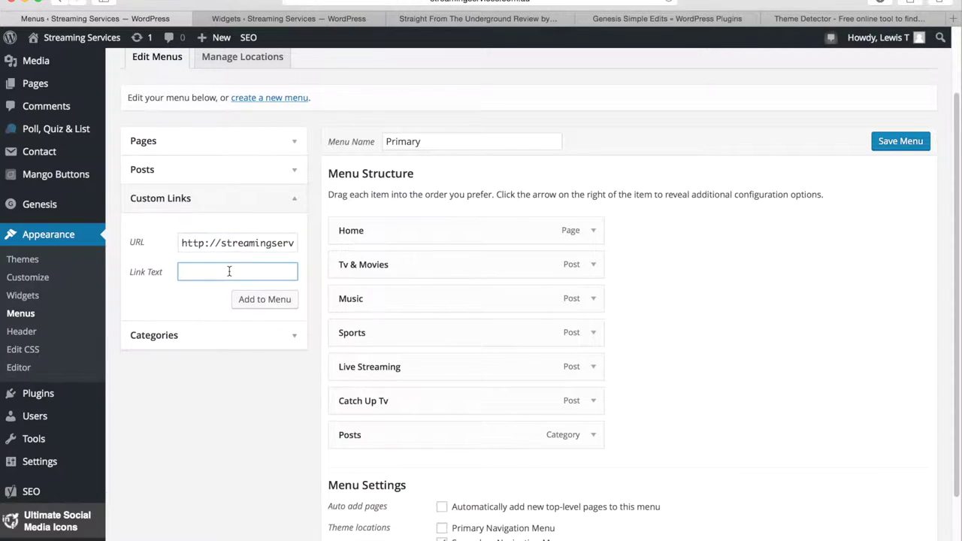
{"action": "type", "text": "Home"}
{"action": "left_click", "coordinate": [276, 302]}
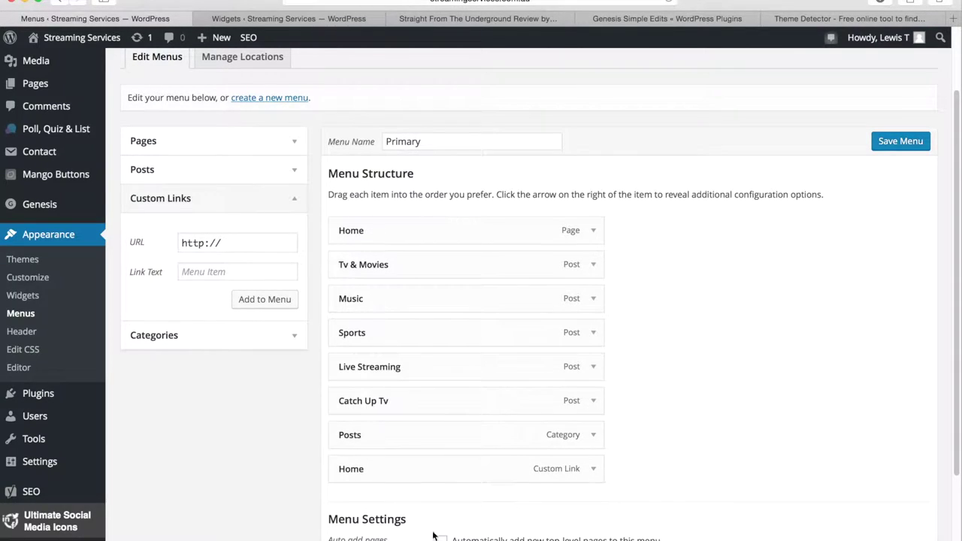
Step: Move the Home custom link to the top, remove the old Home page item, and save
{"action": "left_click_drag", "start_coordinate": [444, 477], "coordinate": [429, 273]}
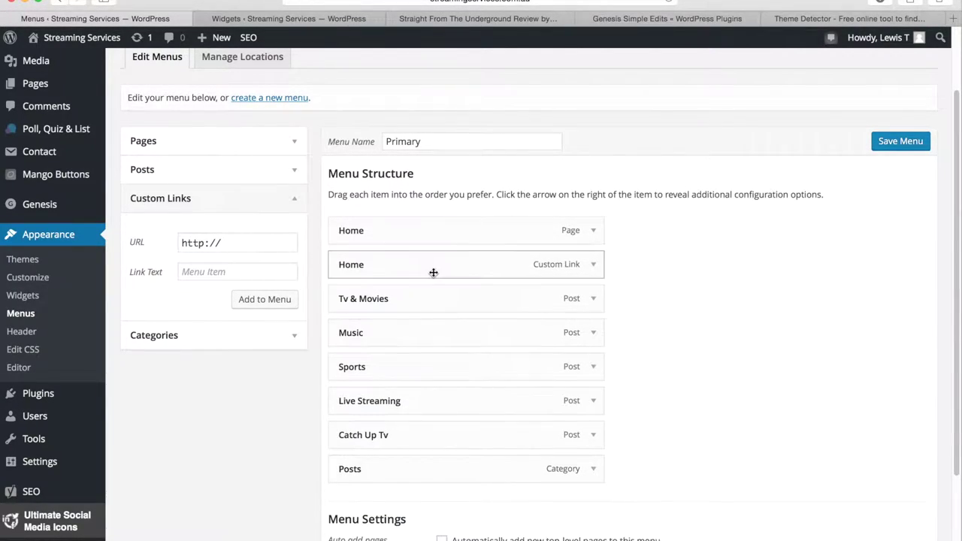
{"action": "left_click", "coordinate": [595, 235]}
{"action": "left_click", "coordinate": [345, 349]}
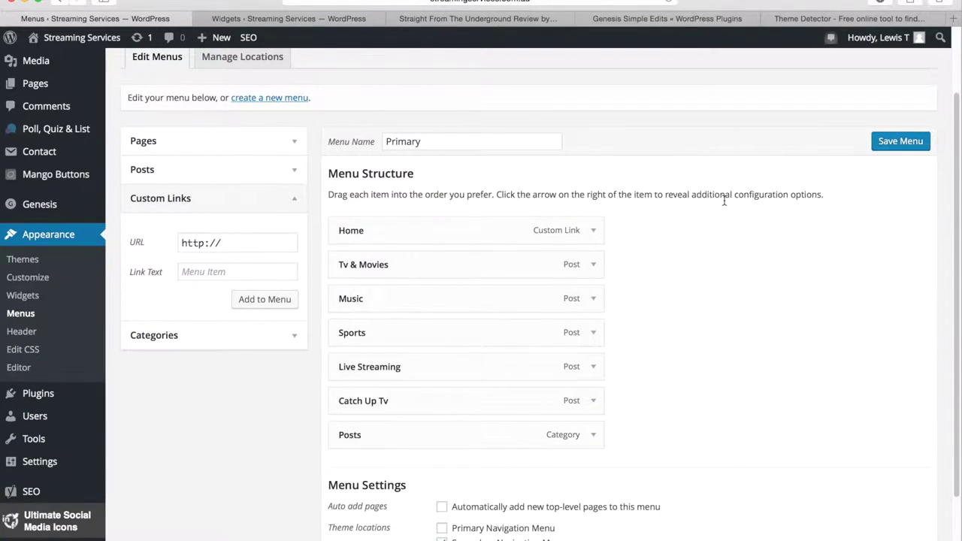
{"action": "left_click", "coordinate": [904, 142]}
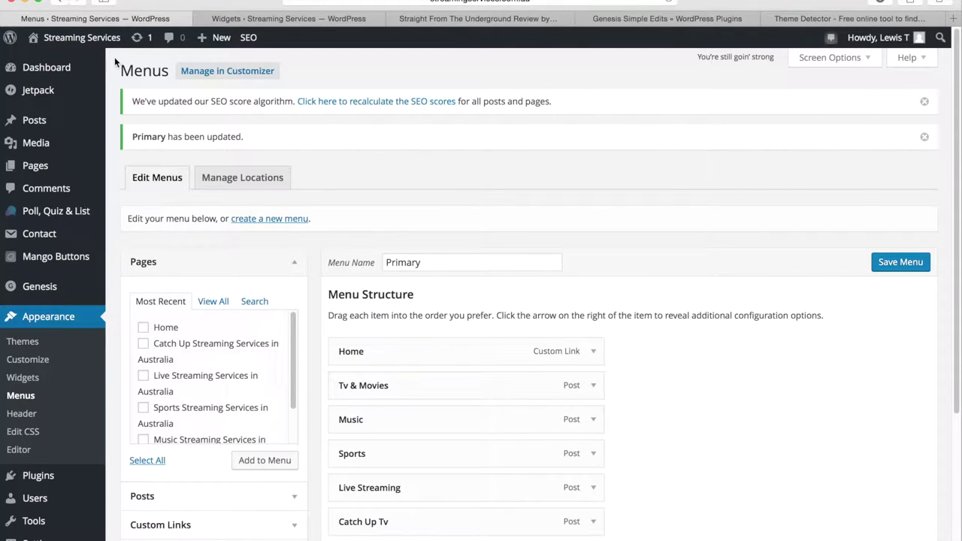
Step: Visit the live site, open Catch Up TV, then confirm Home opens the blog-post front page
{"action": "left_click", "coordinate": [81, 37]}
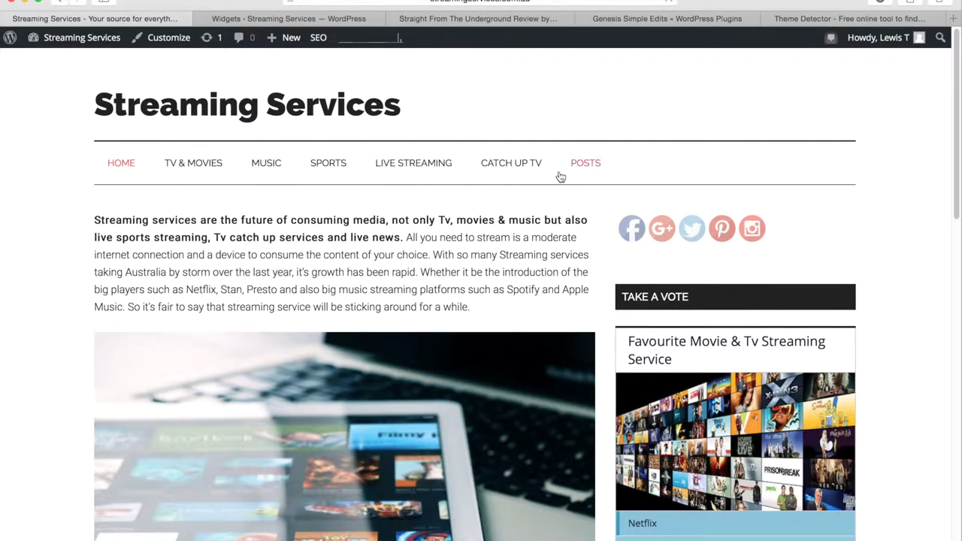
{"action": "left_click", "coordinate": [513, 165]}
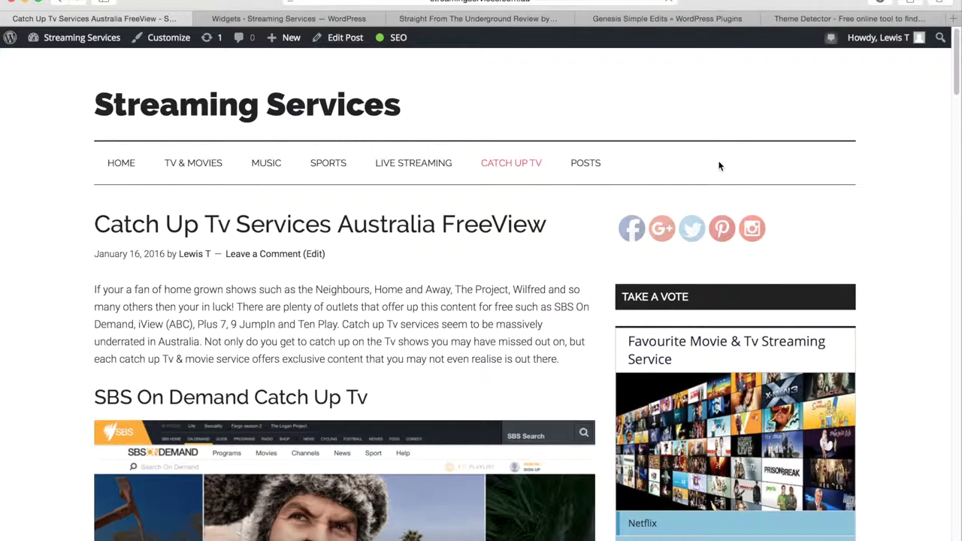
{"action": "left_click", "coordinate": [117, 167]}
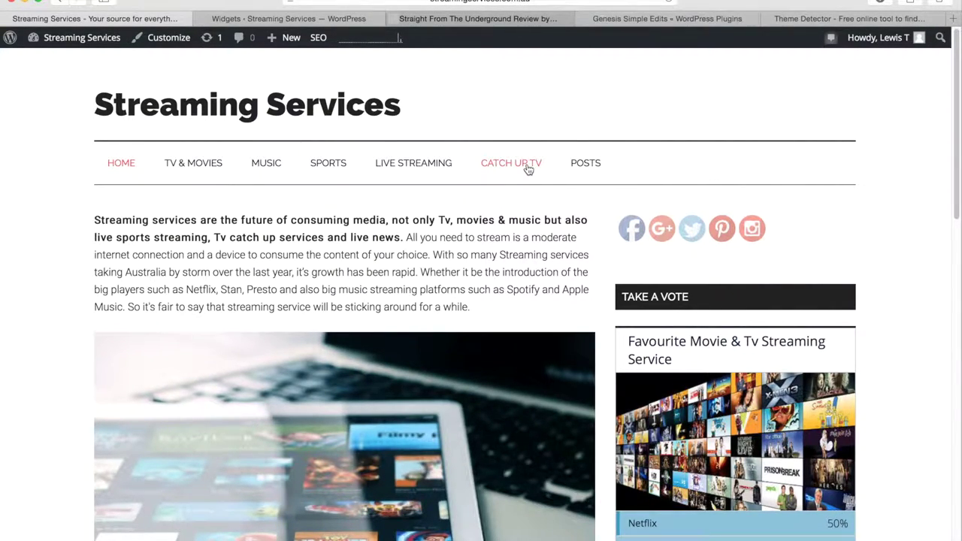
{"action": "scroll", "coordinate": [519, 173], "scroll_direction": "down", "scroll_amount": 5}
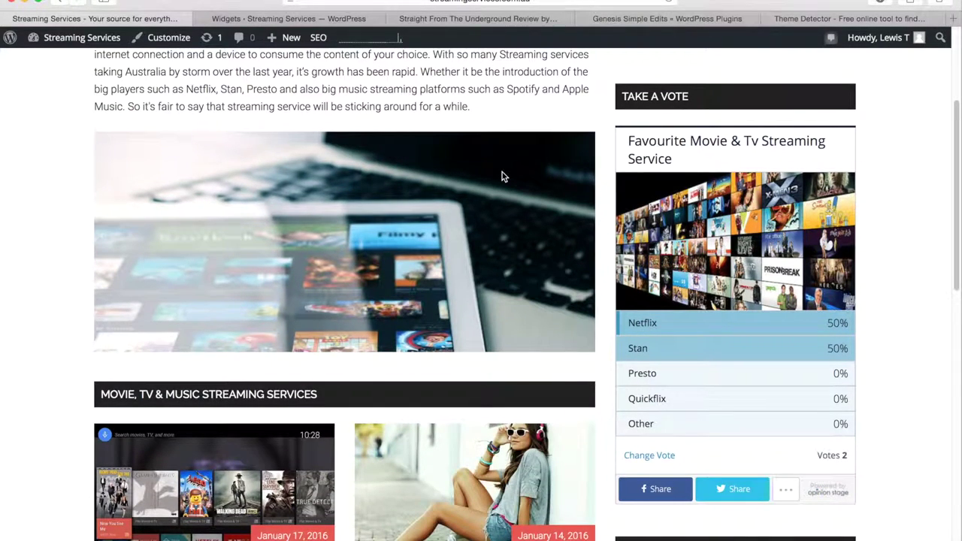